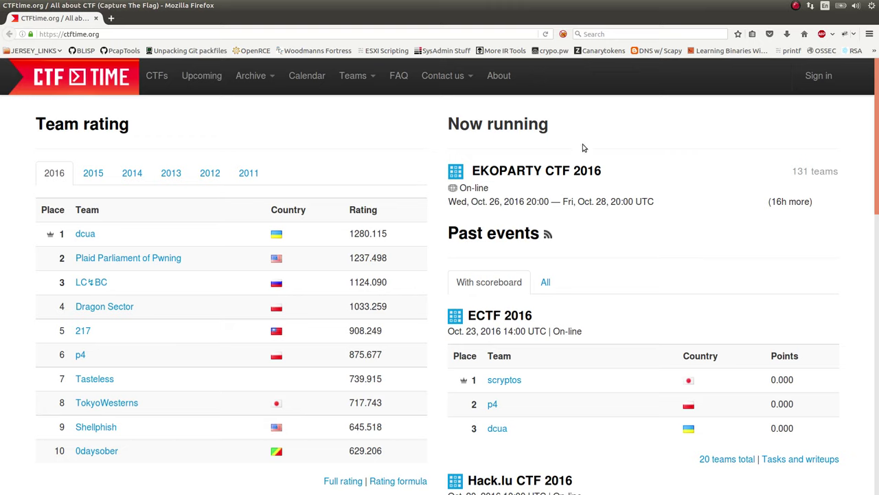
Check the dates of EKOPARTY CTF 2016 under the running events and open its event page
{"action": "left_click_drag", "start_coordinate": [473, 170], "coordinate": [611, 174]}
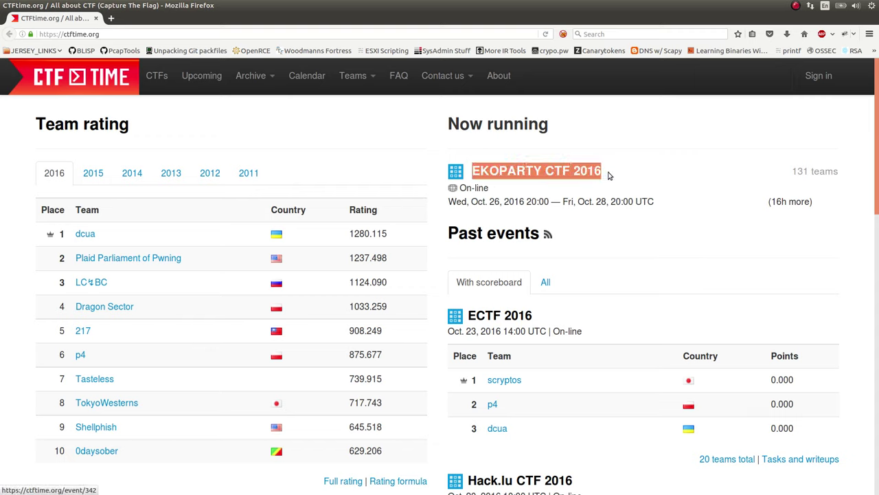
{"action": "left_click", "coordinate": [615, 177]}
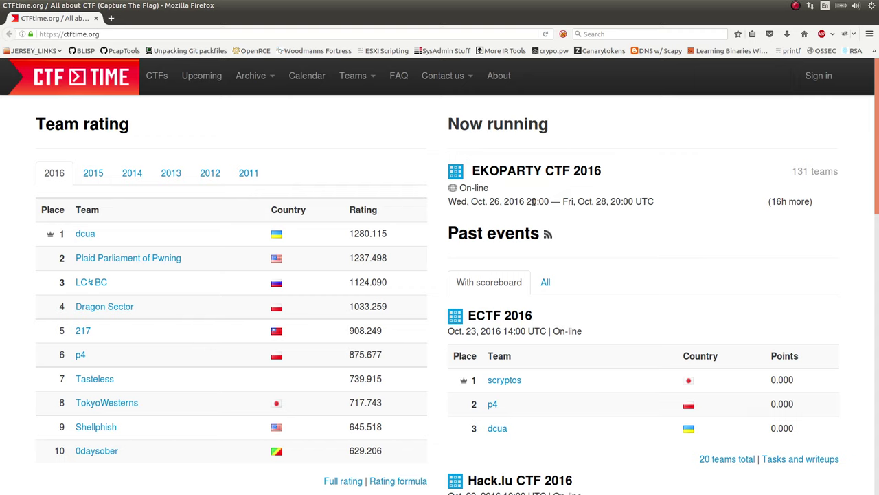
{"action": "left_click_drag", "start_coordinate": [457, 202], "coordinate": [503, 201]}
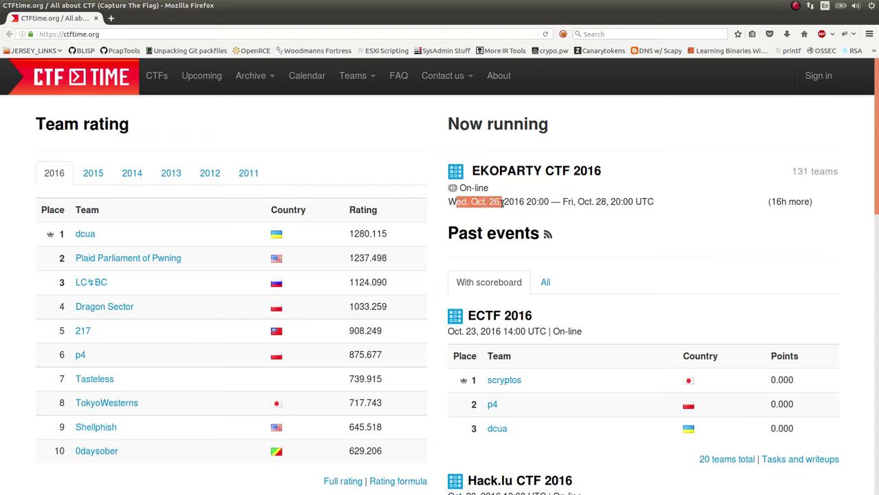
{"action": "left_click_drag", "start_coordinate": [564, 202], "coordinate": [611, 202]}
{"action": "left_click", "coordinate": [609, 202]}
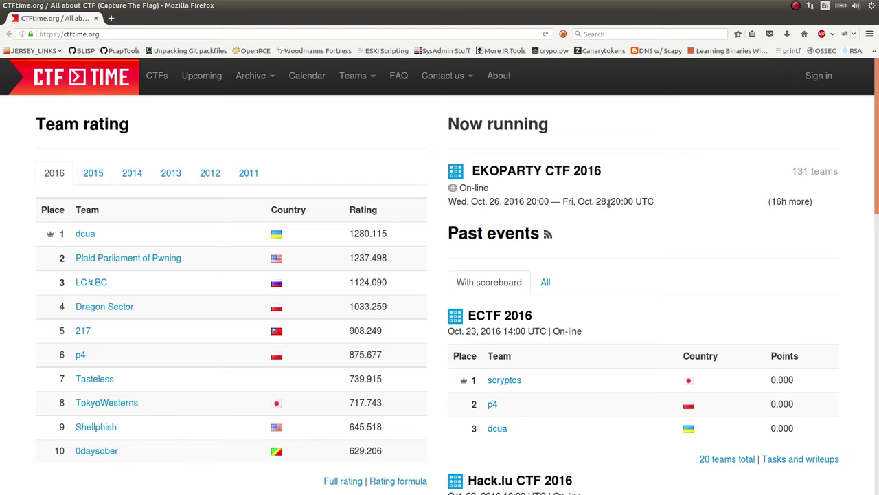
{"action": "left_click", "coordinate": [565, 172]}
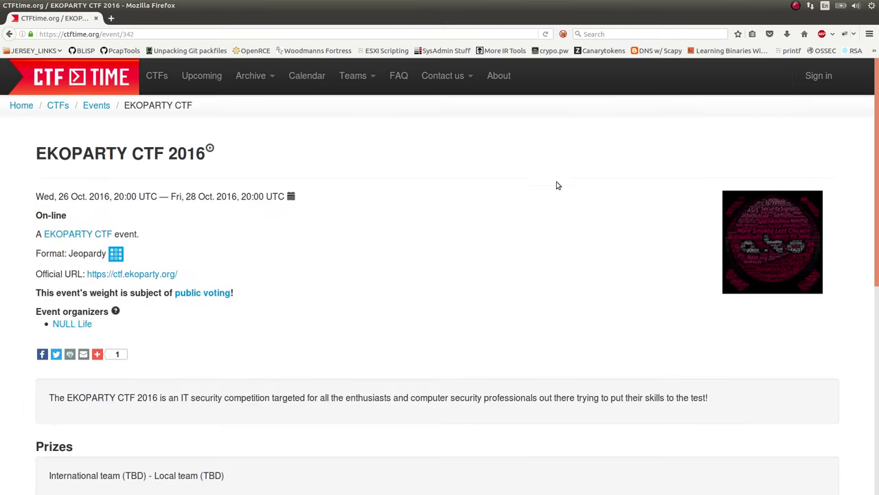
Open the official EKOPARTY CTF website from the event page in a separate tab
{"action": "left_click_drag", "start_coordinate": [35, 158], "coordinate": [200, 160]}
{"action": "left_click", "coordinate": [327, 248]}
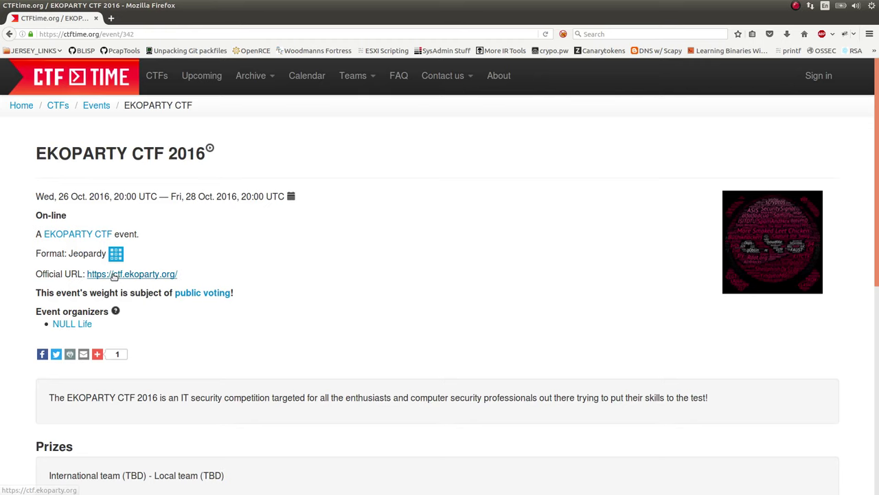
{"action": "middle_click", "coordinate": [115, 275]}
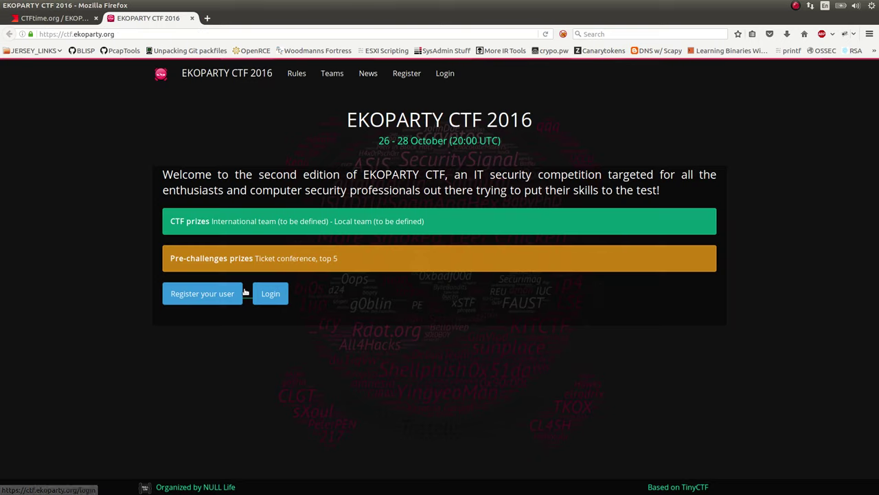
{"action": "left_click", "coordinate": [148, 18]}
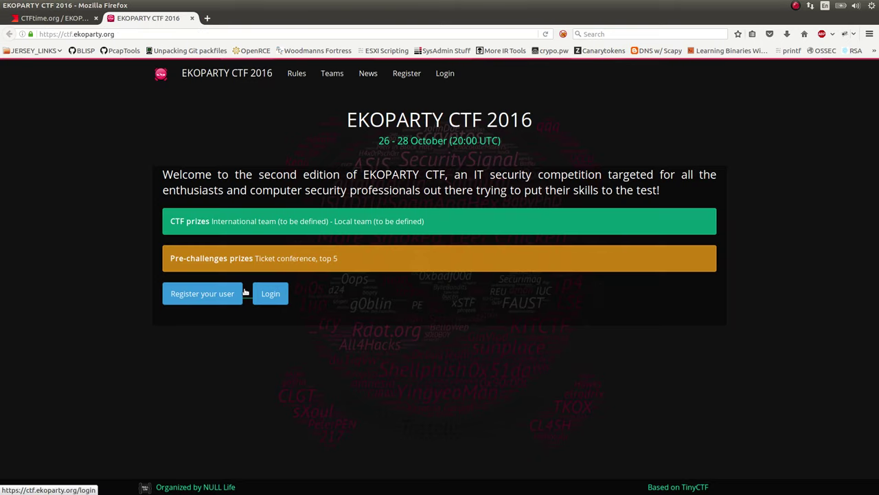
Go to the CTF site's login form and enter the account's username and password
{"action": "left_click", "coordinate": [445, 73]}
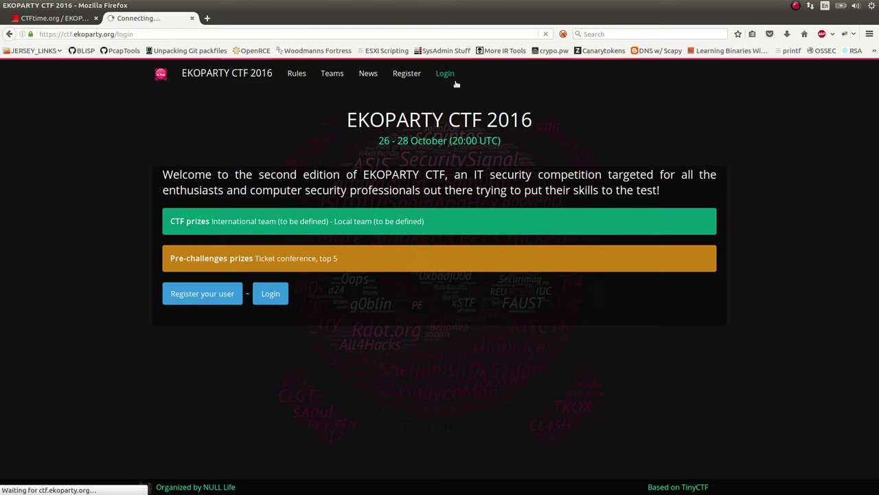
{"action": "type", "text": "objEEdump"}
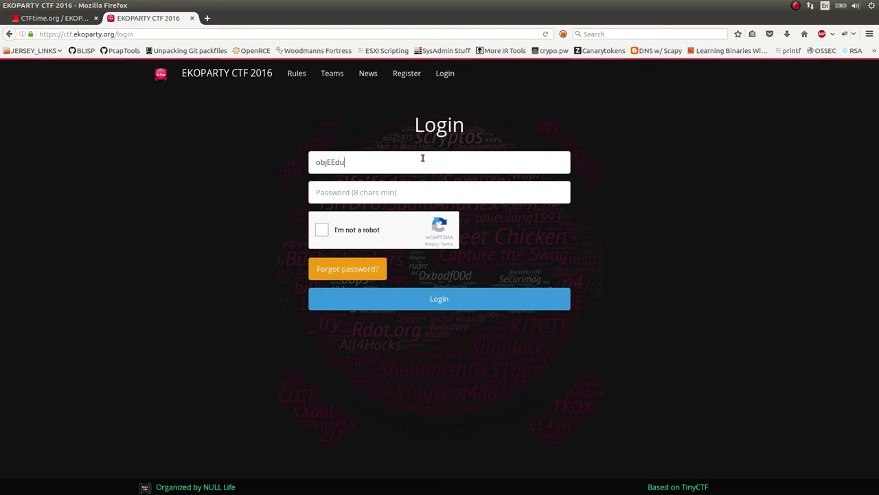
{"action": "key", "text": "Tab"}
{"action": "type", "text": "*************"}
Complete the captcha by selecting all images with trees, and log in without letting the browser remember the login
{"action": "left_click", "coordinate": [326, 230]}
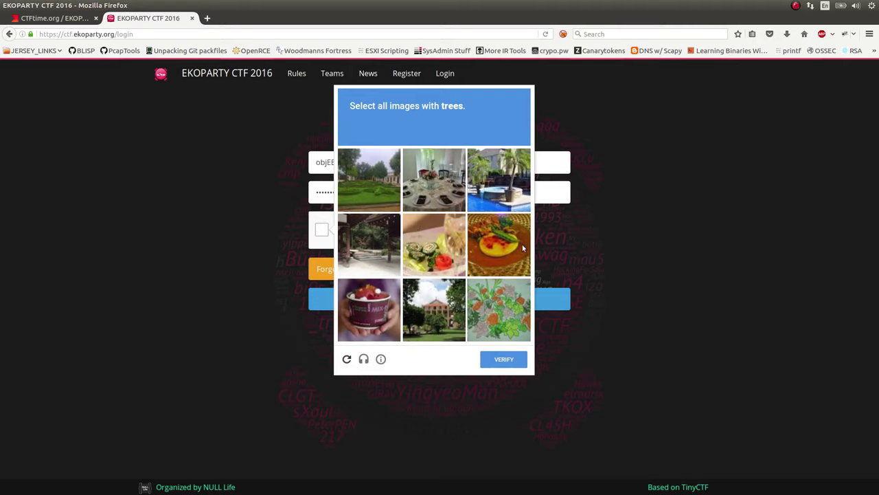
{"action": "left_click", "coordinate": [508, 189]}
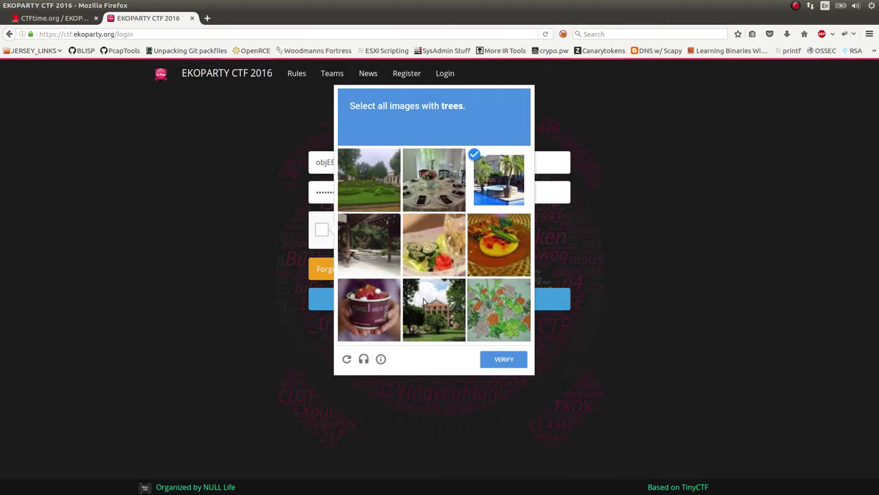
{"action": "left_click", "coordinate": [423, 298]}
{"action": "left_click", "coordinate": [382, 258]}
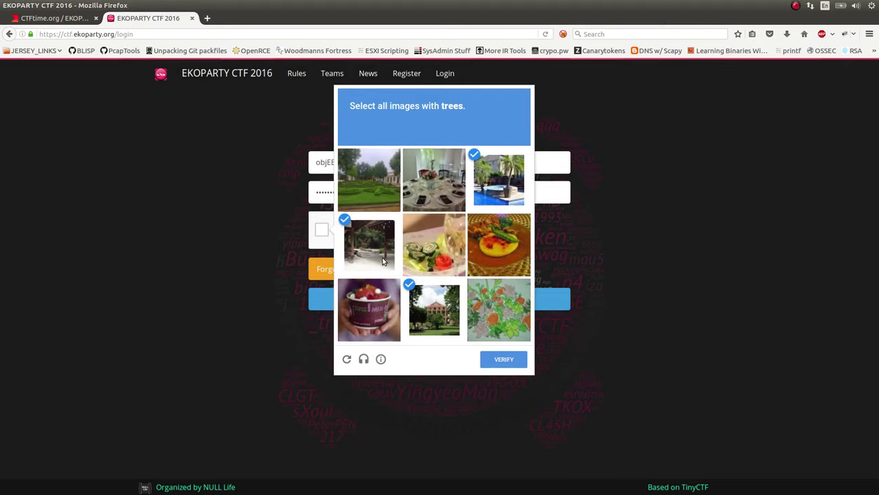
{"action": "left_click", "coordinate": [383, 197]}
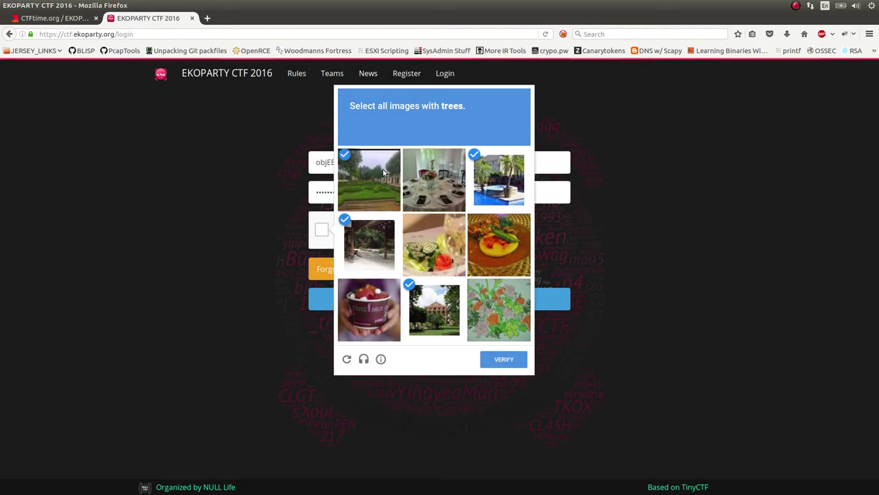
{"action": "left_click", "coordinate": [495, 360]}
{"action": "left_click", "coordinate": [431, 300]}
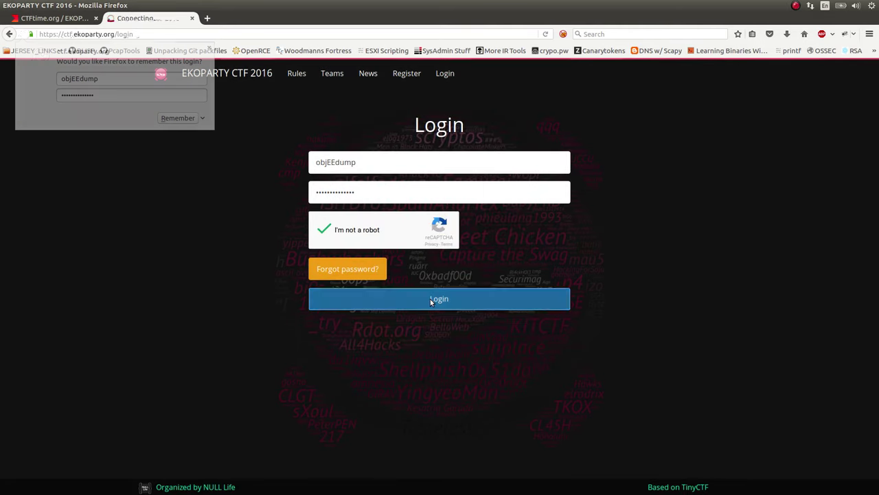
{"action": "left_click", "coordinate": [211, 50]}
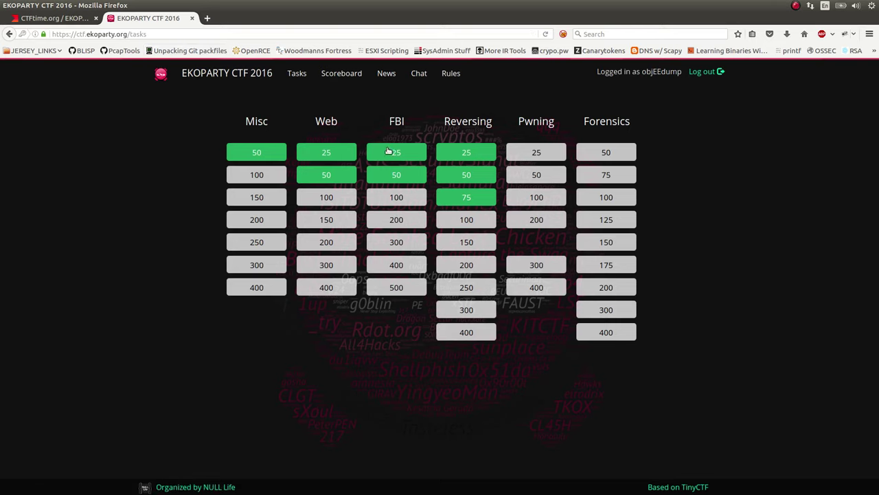
Enlarge the task board and open the 25-point Web challenge
{"action": "key", "text": "ctrl+plus"}
{"action": "key", "text": "ctrl+plus"}
{"action": "key", "text": "ctrl+plus"}
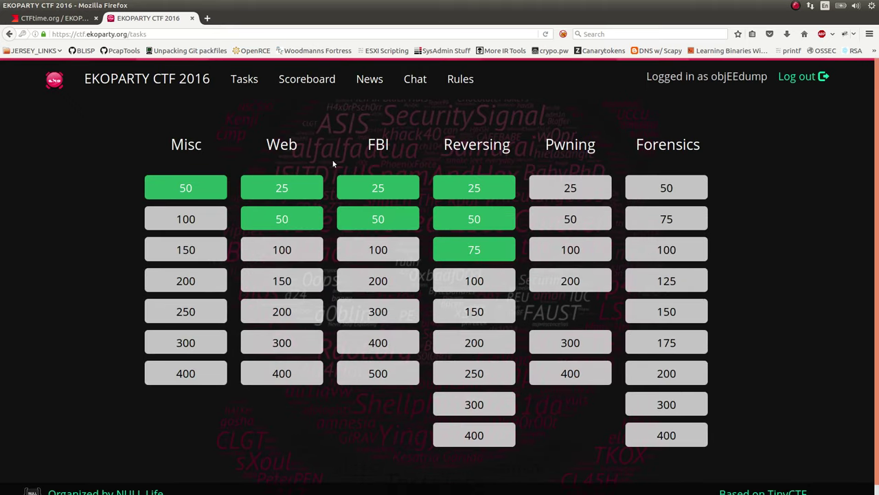
{"action": "left_click", "coordinate": [302, 178]}
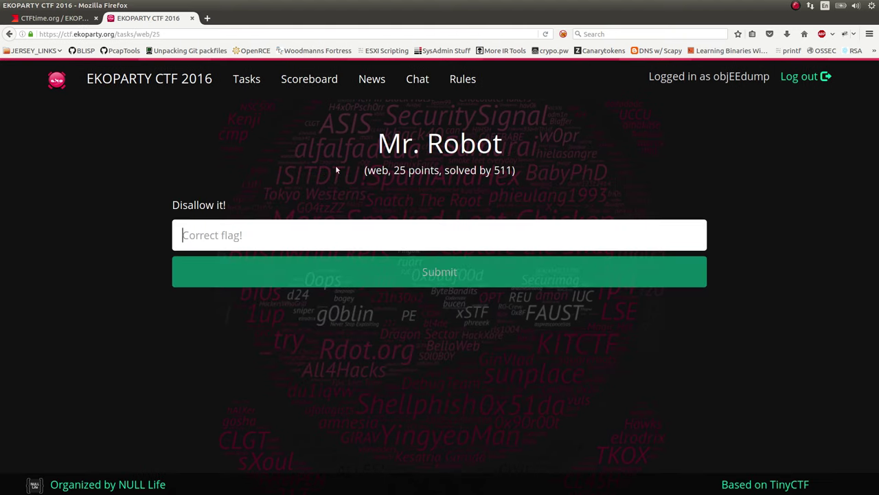
Examine the challenge's title, category, points and hint text for clues to the solution
{"action": "left_click_drag", "start_coordinate": [363, 171], "coordinate": [494, 170]}
{"action": "left_click", "coordinate": [532, 173]}
{"action": "left_click", "coordinate": [494, 170]}
{"action": "left_click_drag", "start_coordinate": [375, 146], "coordinate": [509, 146]}
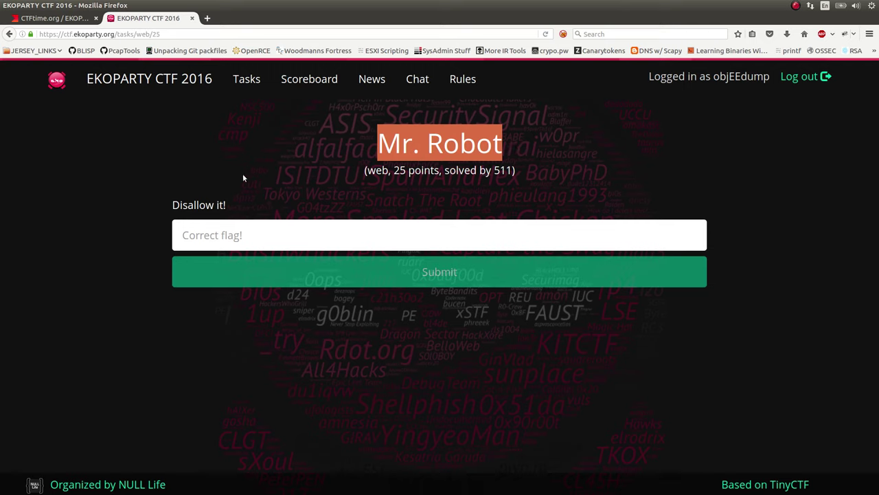
{"action": "left_click_drag", "start_coordinate": [242, 206], "coordinate": [168, 206]}
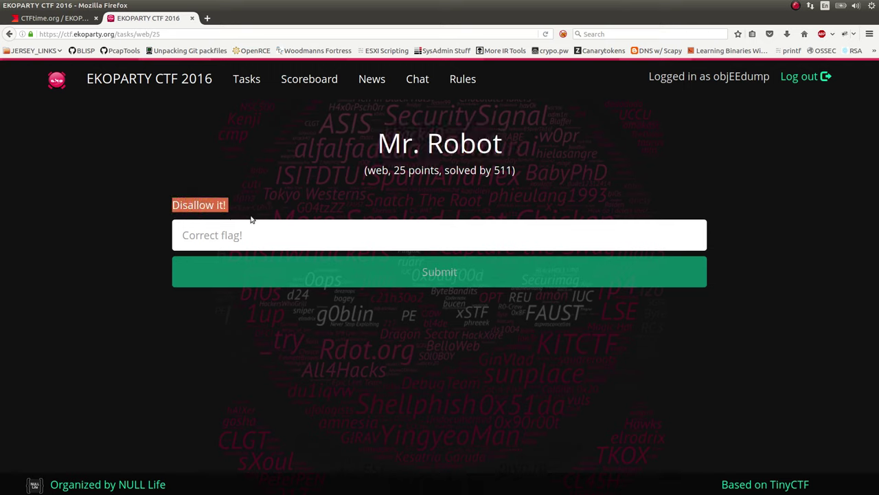
{"action": "left_click_drag", "start_coordinate": [439, 150], "coordinate": [497, 148]}
{"action": "left_click", "coordinate": [308, 191]}
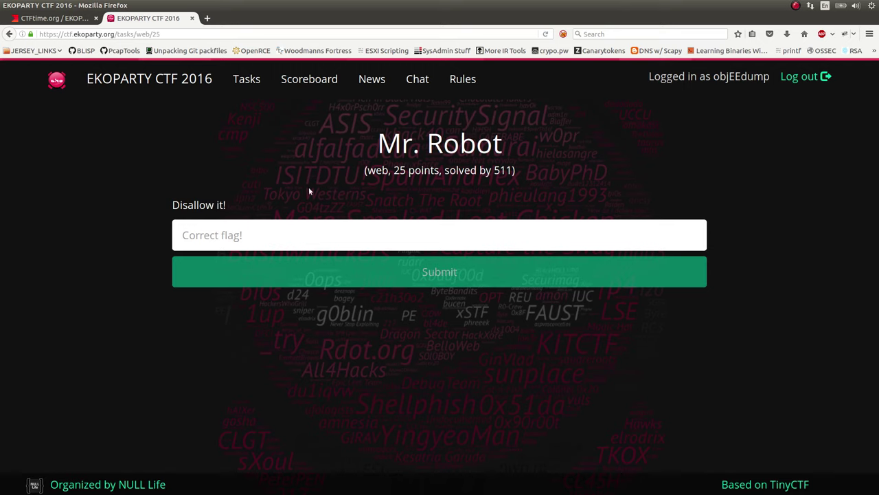
{"action": "left_click_drag", "start_coordinate": [193, 205], "coordinate": [218, 204]}
{"action": "double_click", "coordinate": [200, 205]}
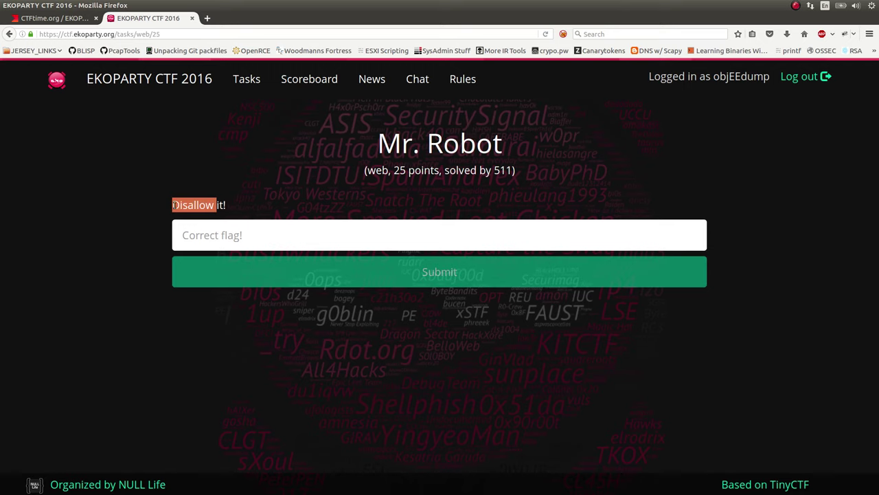
{"action": "left_click", "coordinate": [254, 205]}
Search the web for "robots .txt" in a new tab and open The Web Robots Pages site
{"action": "key", "text": "ctrl+t"}
{"action": "type", "text": "robots"}
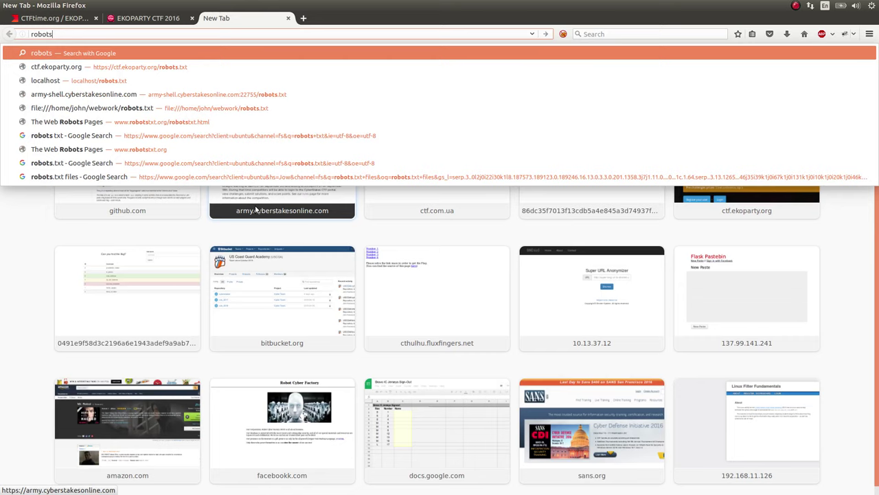
{"action": "type", "text": " .txt"}
{"action": "key", "text": "Return"}
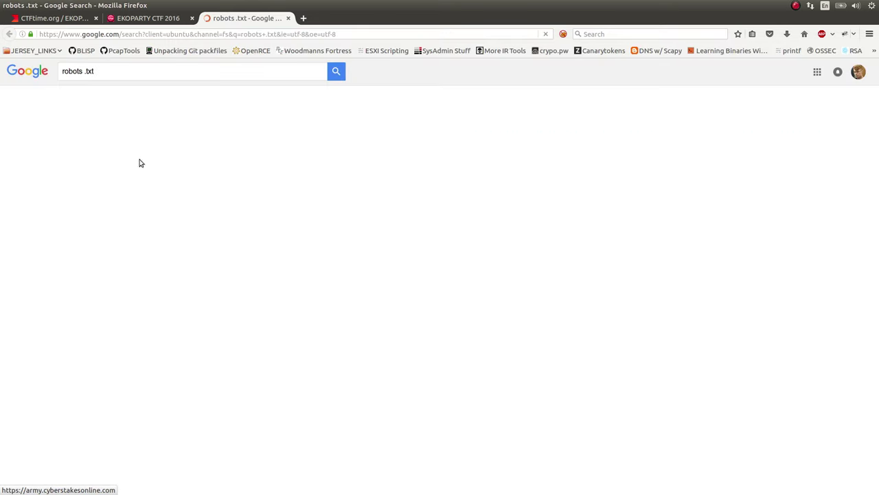
{"action": "left_click", "coordinate": [113, 140]}
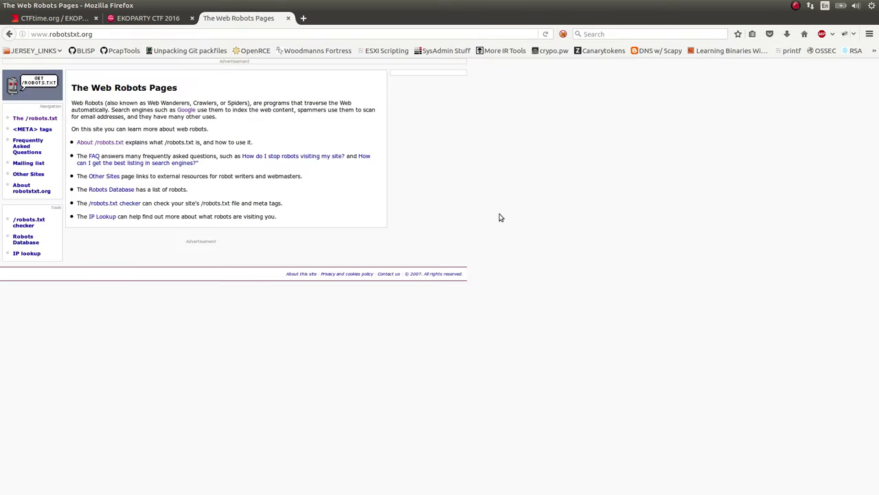
Enlarge The Web Robots Pages and read what it says about the /robots.txt file
{"action": "key", "text": "ctrl+plus"}
{"action": "key", "text": "ctrl+plus"}
{"action": "key", "text": "ctrl+plus"}
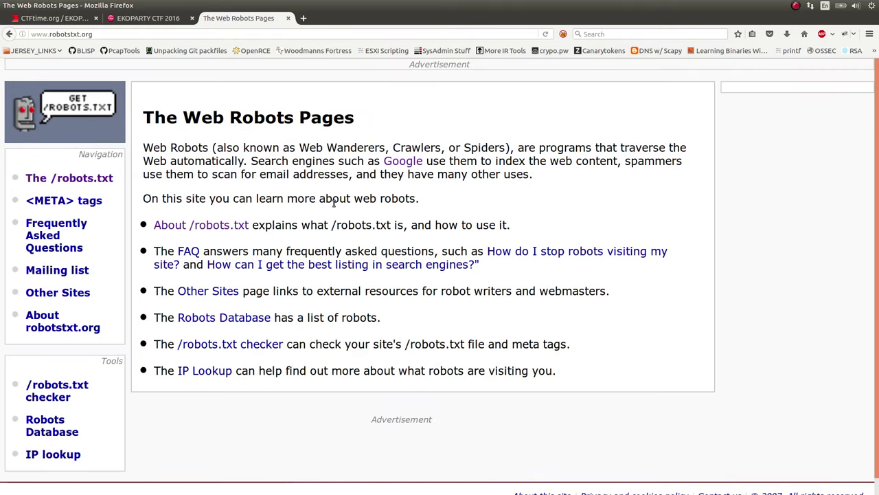
{"action": "left_click_drag", "start_coordinate": [332, 225], "coordinate": [391, 227]}
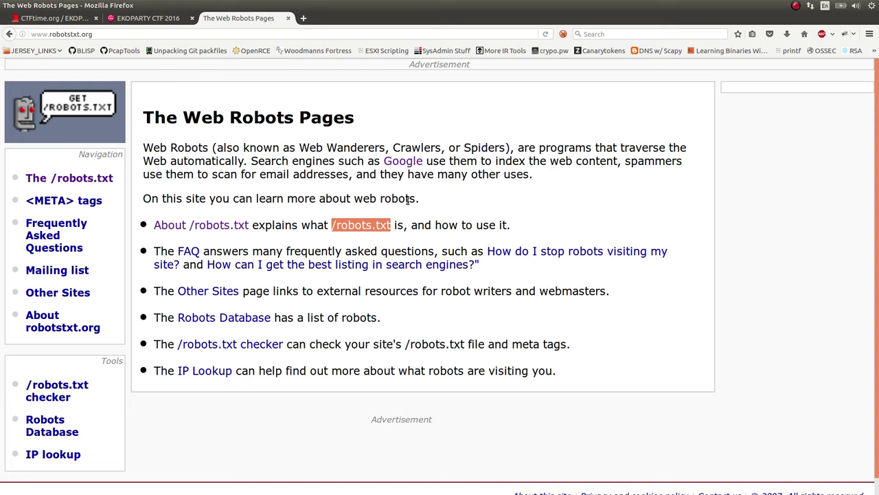
{"action": "double_click", "coordinate": [349, 225]}
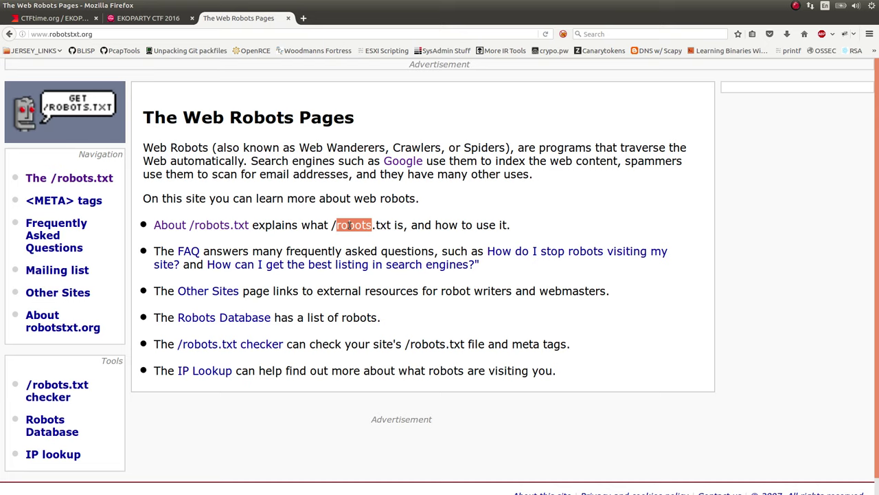
{"action": "left_click", "coordinate": [499, 191]}
{"action": "double_click", "coordinate": [197, 254]}
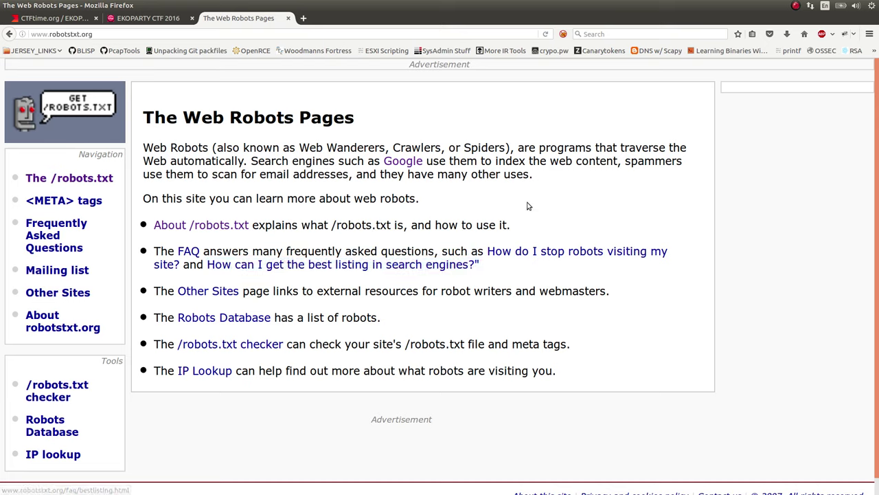
{"action": "left_click", "coordinate": [160, 20]}
{"action": "left_click", "coordinate": [204, 34]}
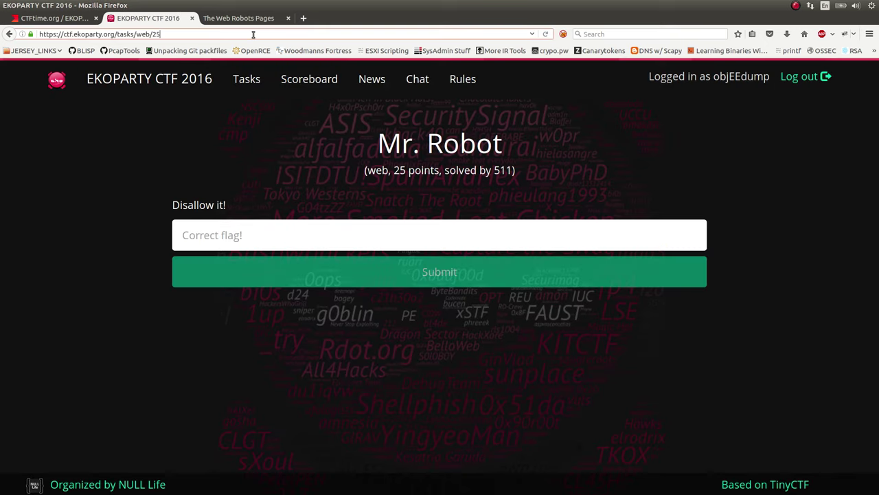
{"action": "key", "text": "ctrl+shift+Left"}
{"action": "key", "text": "ctrl+shift+Left"}
{"action": "key", "text": "ctrl+shift+Left"}
{"action": "key", "text": "ctrl+shift+Left"}
{"action": "key", "text": "ctrl+shift+Right"}
{"action": "type", "text": "/"}
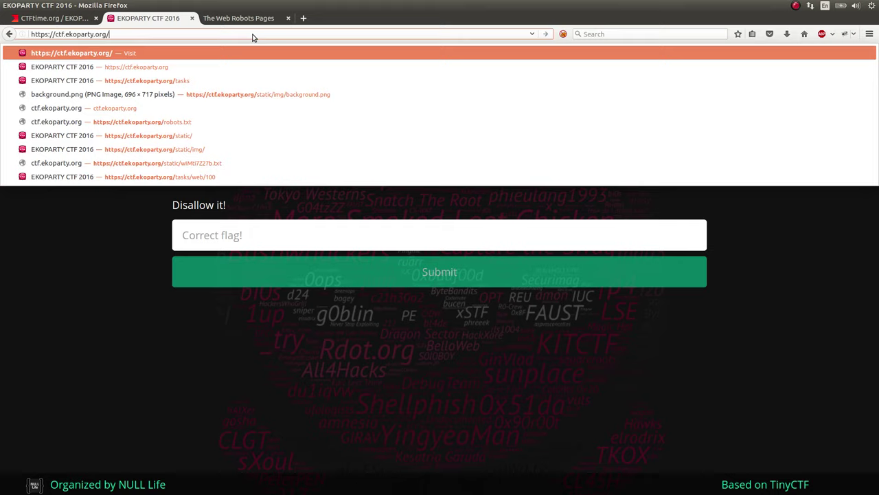
{"action": "type", "text": "robots.txt"}
{"action": "key", "text": "Return"}
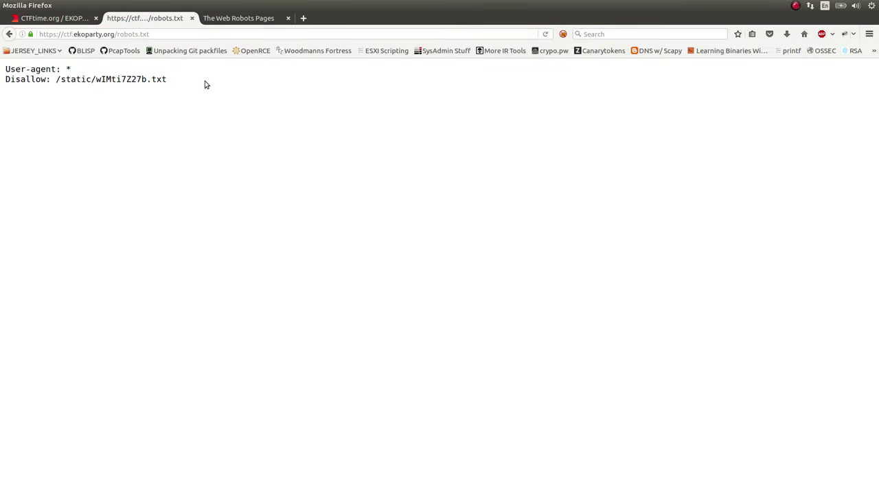
Review the robots.txt rules and copy the disallowed path /static/wIMti7Z27b.txt
{"action": "double_click", "coordinate": [69, 71]}
{"action": "left_click", "coordinate": [199, 75]}
{"action": "double_click", "coordinate": [32, 79]}
{"action": "left_click", "coordinate": [55, 80]}
{"action": "left_click_drag", "start_coordinate": [55, 79], "coordinate": [169, 80]}
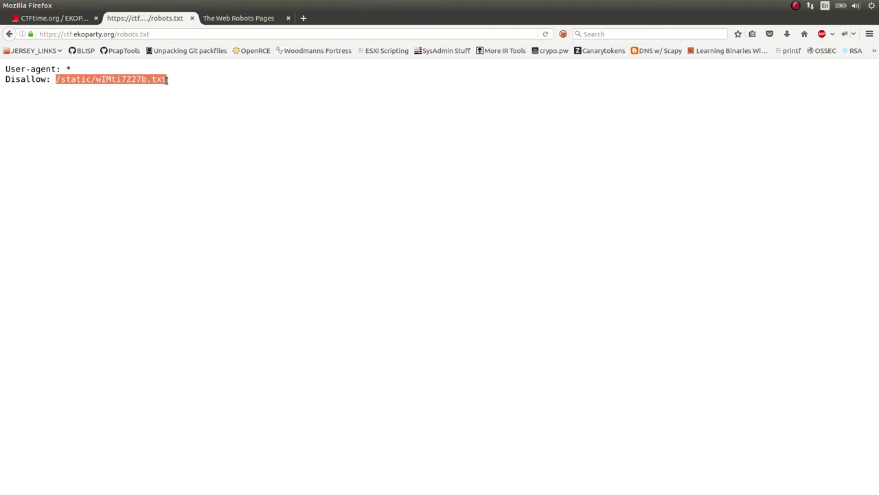
{"action": "right_click", "coordinate": [155, 80]}
{"action": "left_click", "coordinate": [168, 86]}
{"action": "left_click", "coordinate": [91, 80]}
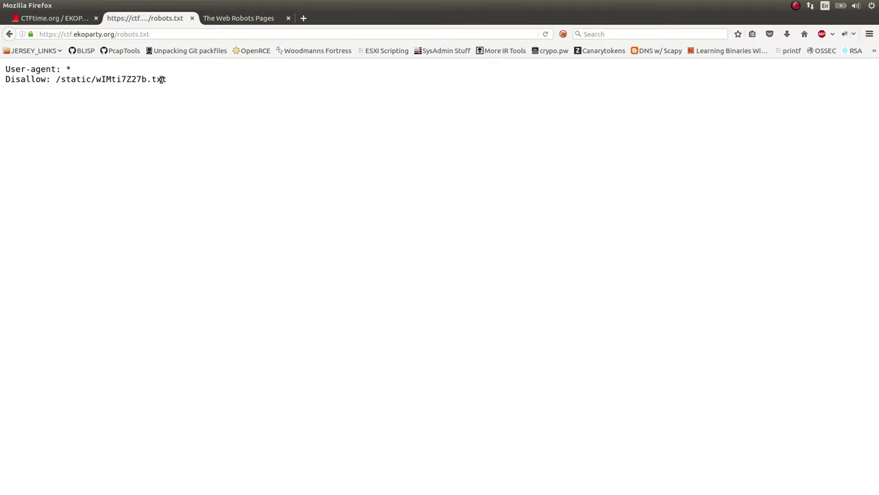
{"action": "left_click", "coordinate": [161, 33]}
{"action": "key", "text": "Left"}
{"action": "key", "text": "Left"}
{"action": "key", "text": "Left"}
{"action": "key", "text": "Left"}
{"action": "key", "text": "Left"}
{"action": "key", "text": "Left"}
{"action": "key", "text": "Left"}
{"action": "key", "text": "Left"}
{"action": "key", "text": "Left"}
{"action": "key", "text": "Left"}
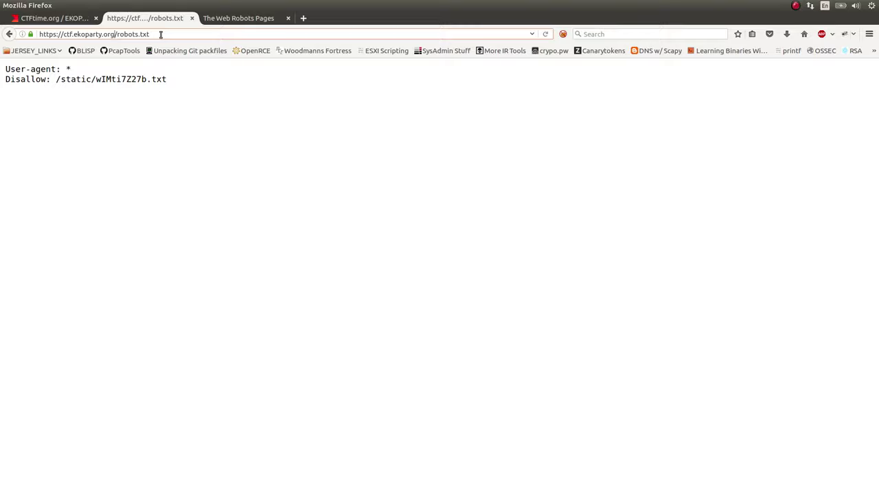
{"action": "key", "text": "shift+End"}
{"action": "key", "text": "Delete"}
{"action": "key", "text": "ctrl+v"}
{"action": "key", "text": "Return"}
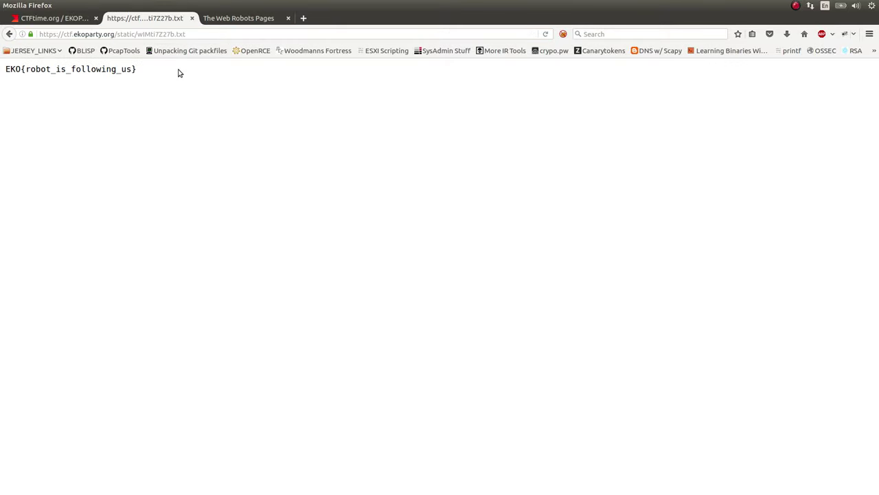
Enlarge the text of the disallowed file to read the flag, and briefly revisit The Web Robots Pages
{"action": "key", "text": "ctrl+a"}
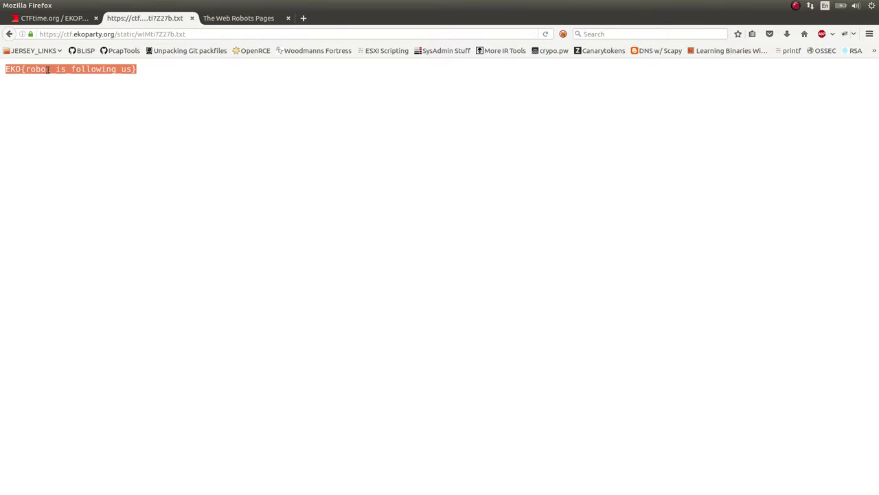
{"action": "key", "text": "ctrl+plus"}
{"action": "key", "text": "ctrl+plus"}
{"action": "key", "text": "ctrl+plus"}
{"action": "key", "text": "ctrl+plus"}
{"action": "key", "text": "ctrl+plus"}
{"action": "key", "text": "ctrl+plus"}
{"action": "left_click", "coordinate": [133, 172]}
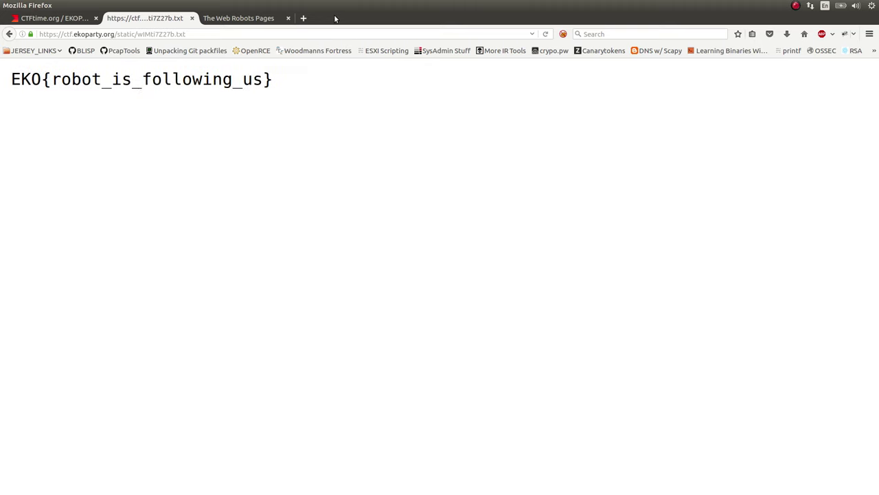
{"action": "left_click", "coordinate": [240, 19]}
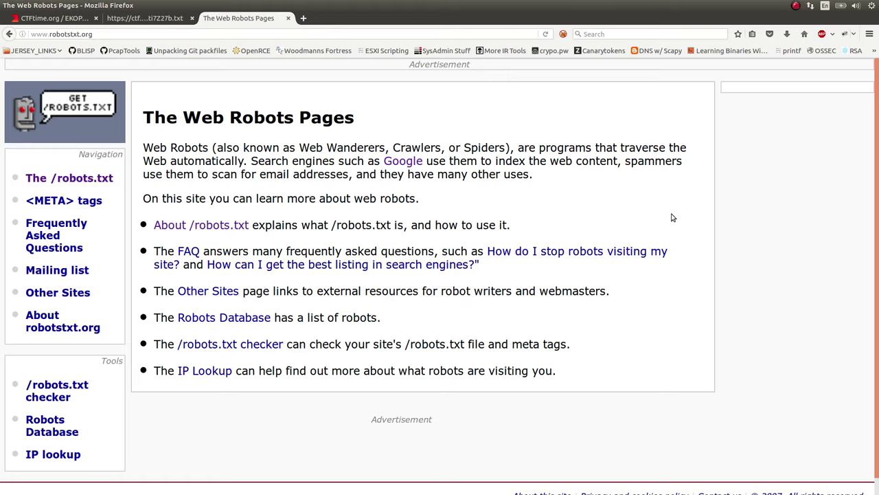
{"action": "left_click", "coordinate": [141, 18]}
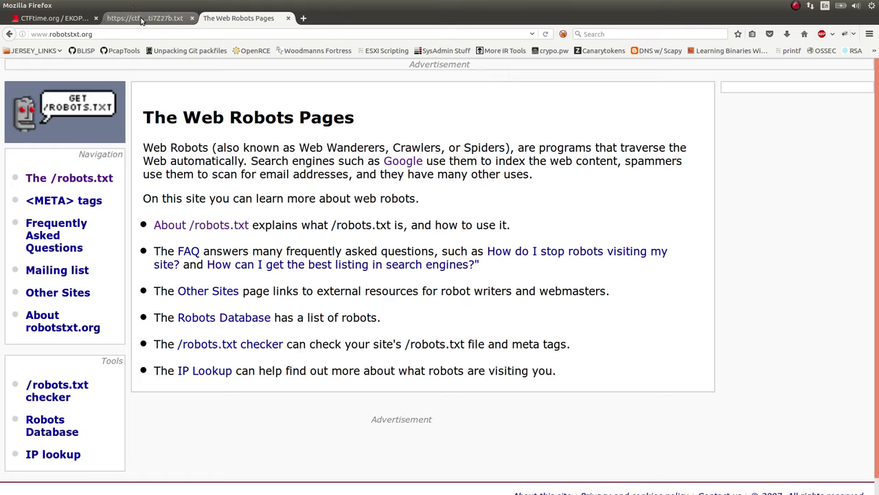
Copy the flag EKO{robot_is_following_us}, go back to the Mr. Robot challenge page and paste it into the answer field
{"action": "left_click_drag", "start_coordinate": [306, 109], "coordinate": [11, 77]}
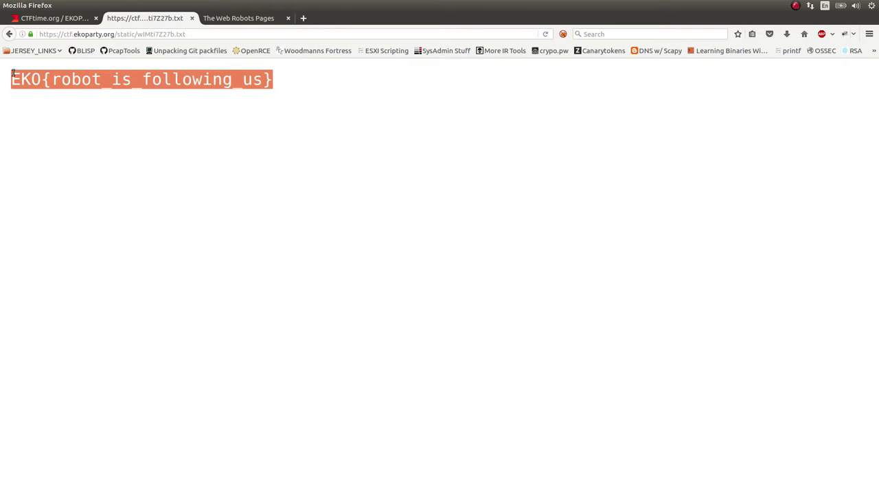
{"action": "left_click", "coordinate": [55, 18]}
{"action": "left_click", "coordinate": [167, 18]}
{"action": "key", "text": "alt+Left"}
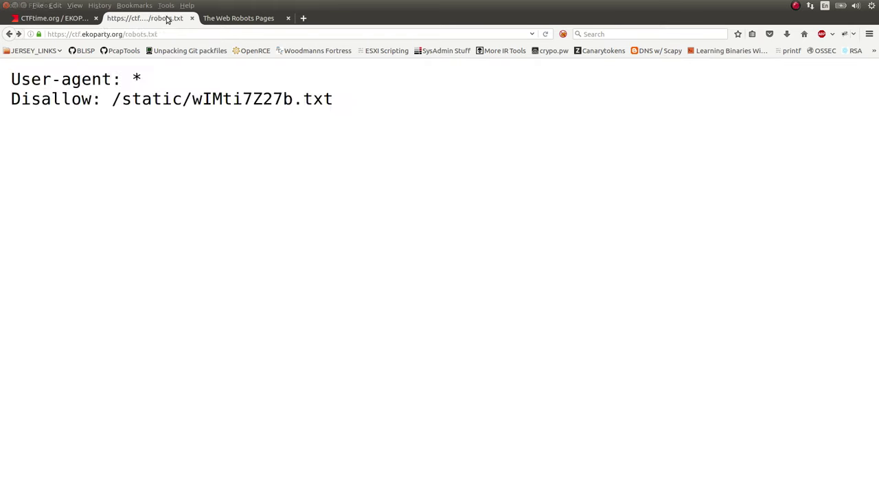
{"action": "key", "text": "alt+Left"}
{"action": "left_click", "coordinate": [341, 419]}
{"action": "key", "text": "ctrl+v"}
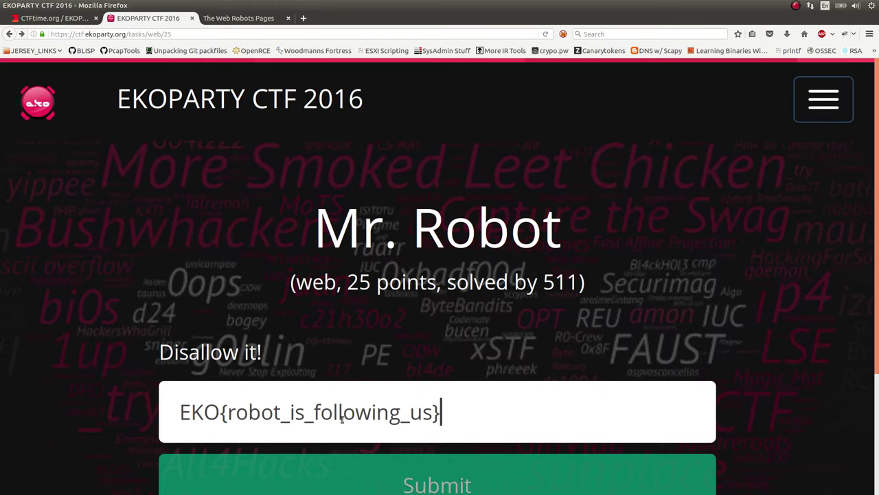
{"action": "scroll", "coordinate": [467, 366], "scroll_direction": "down", "scroll_amount": 2}
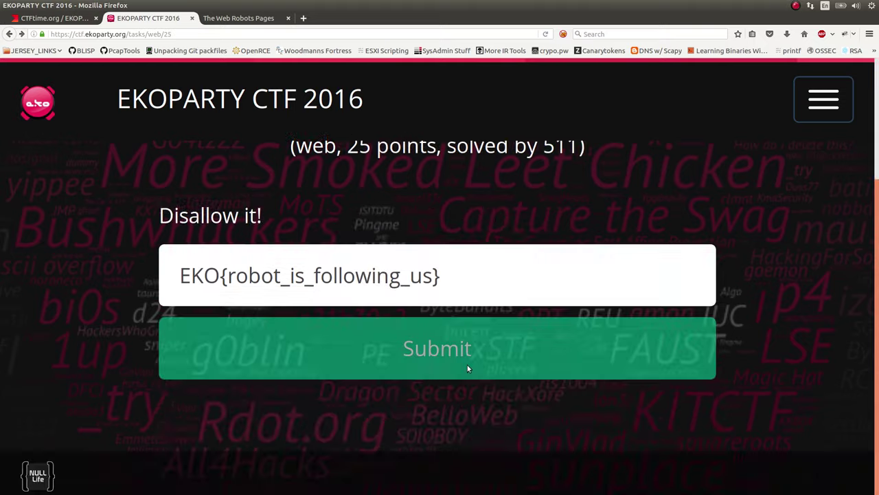
{"action": "scroll", "coordinate": [467, 368], "scroll_direction": "up", "scroll_amount": 1}
{"action": "scroll", "coordinate": [467, 365], "scroll_direction": "up", "scroll_amount": 1}
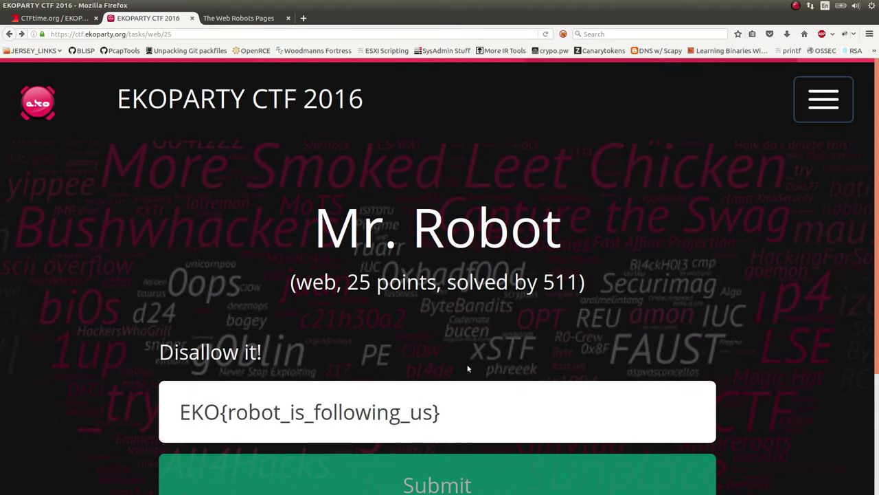
{"action": "scroll", "coordinate": [467, 365], "scroll_direction": "down", "scroll_amount": 1}
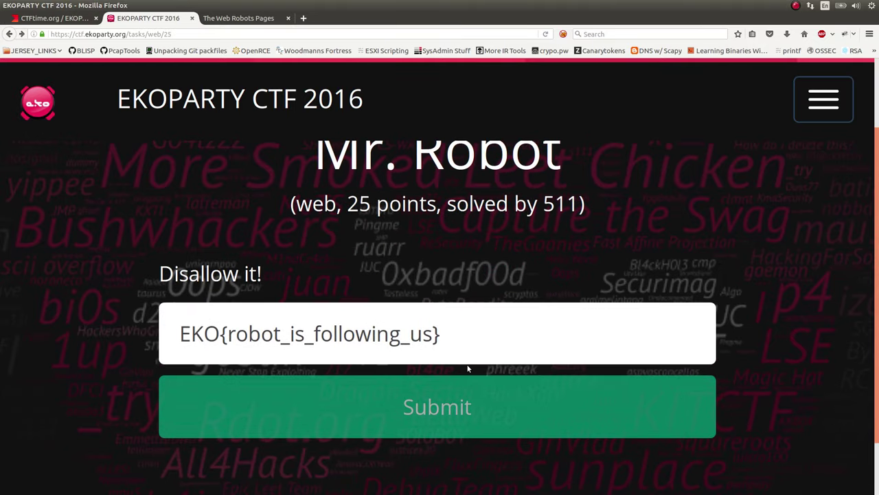
{"action": "scroll", "coordinate": [467, 369], "scroll_direction": "up", "scroll_amount": 1}
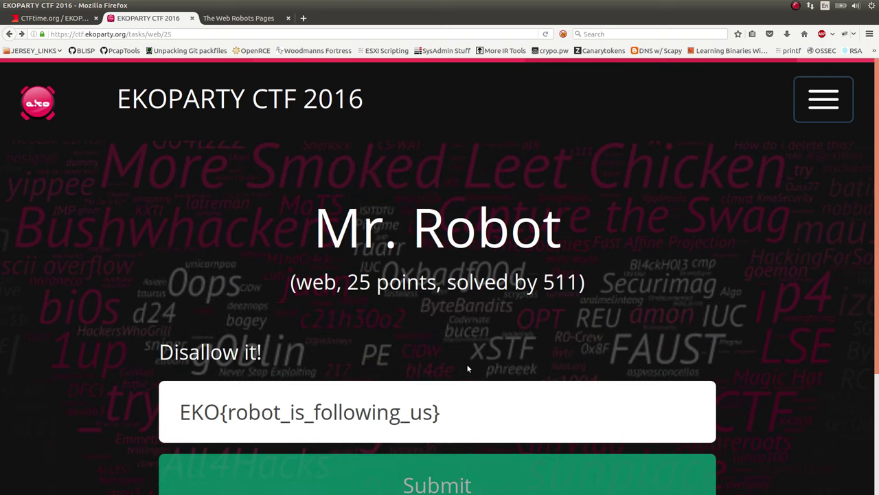